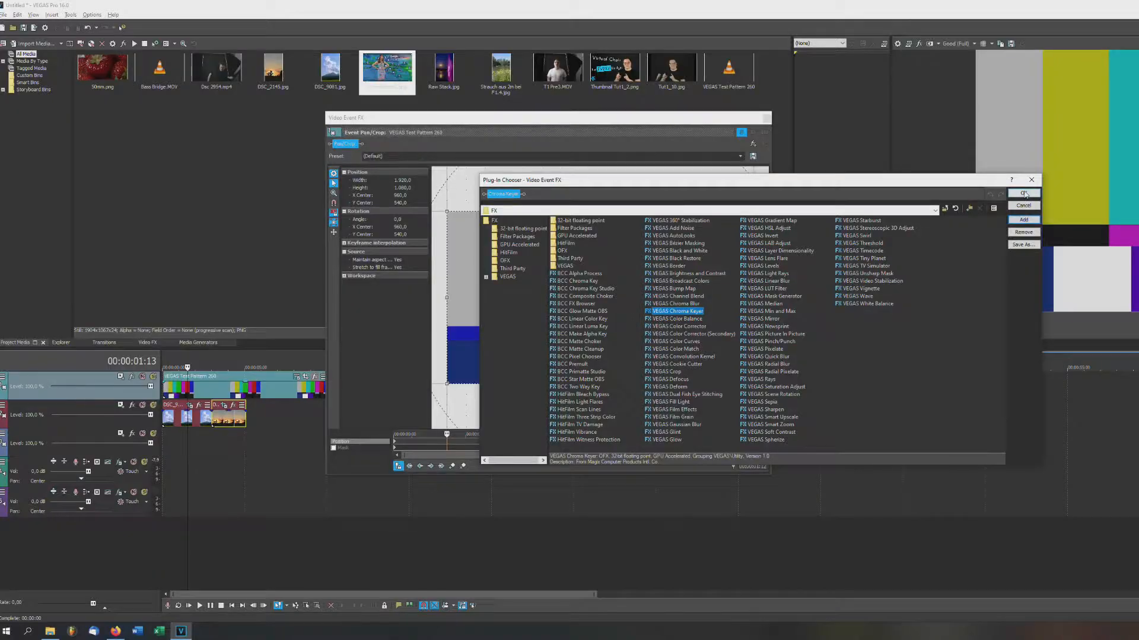
- Add the Chroma Keyer to the test pattern and try fully saturated purple and blue key colours
key(Return)
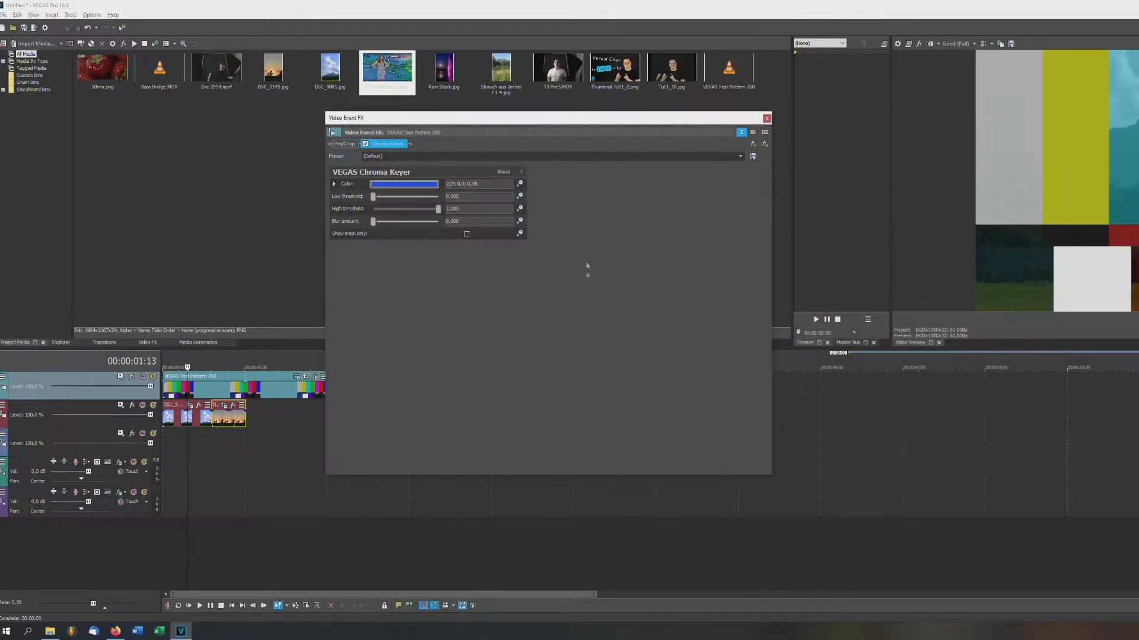
click(433, 185)
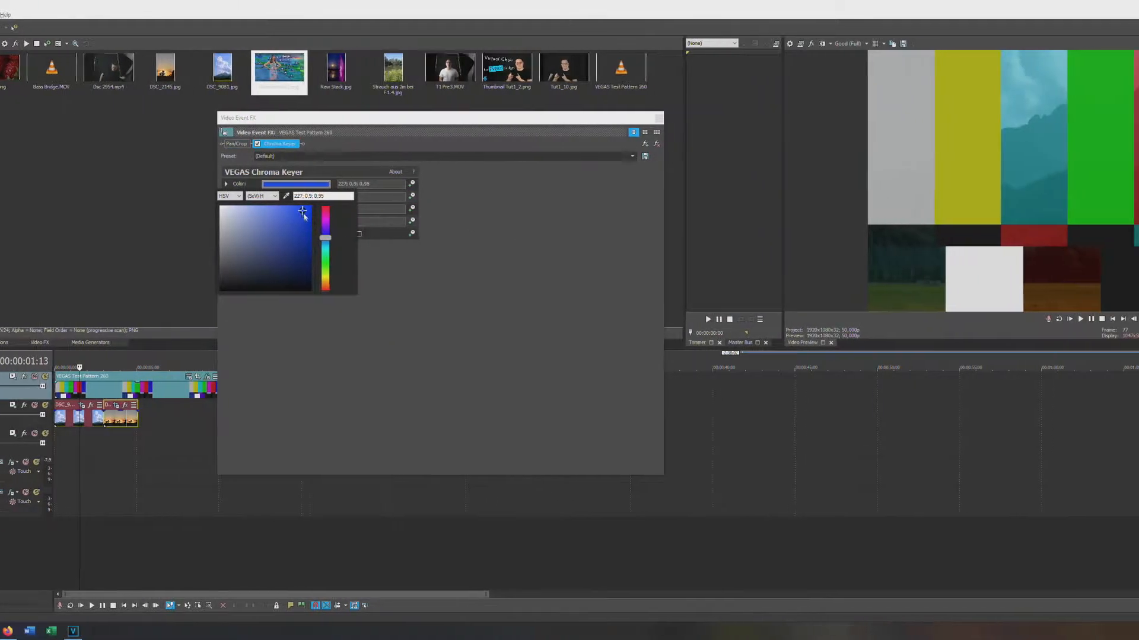
drag(410, 211, 420, 205)
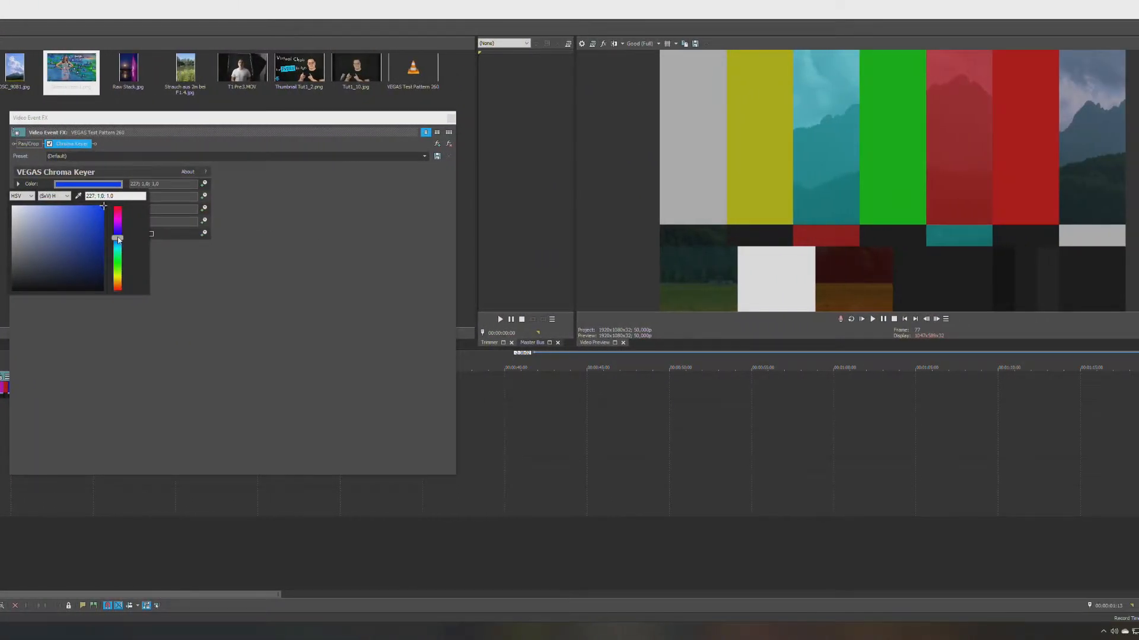
drag(118, 239, 131, 295)
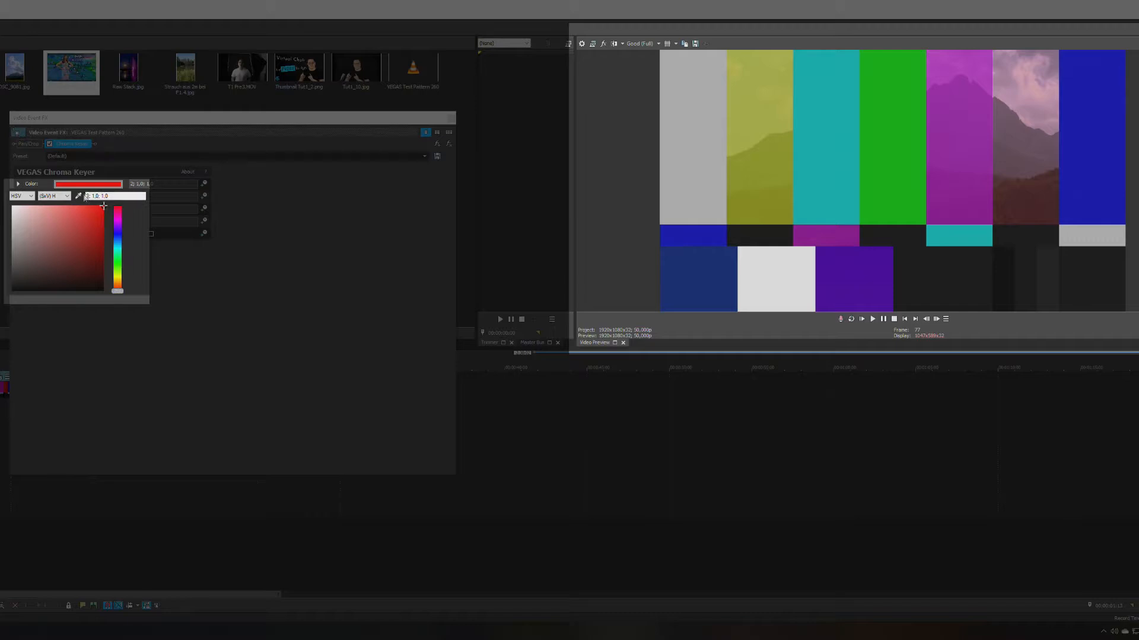
click(117, 234)
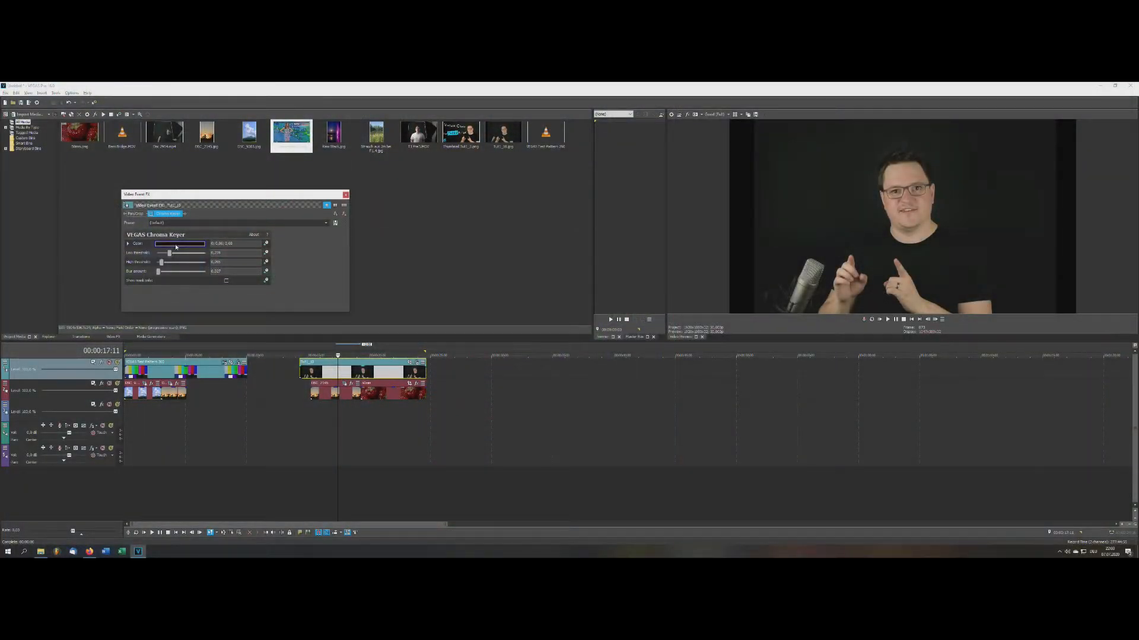
click(176, 245)
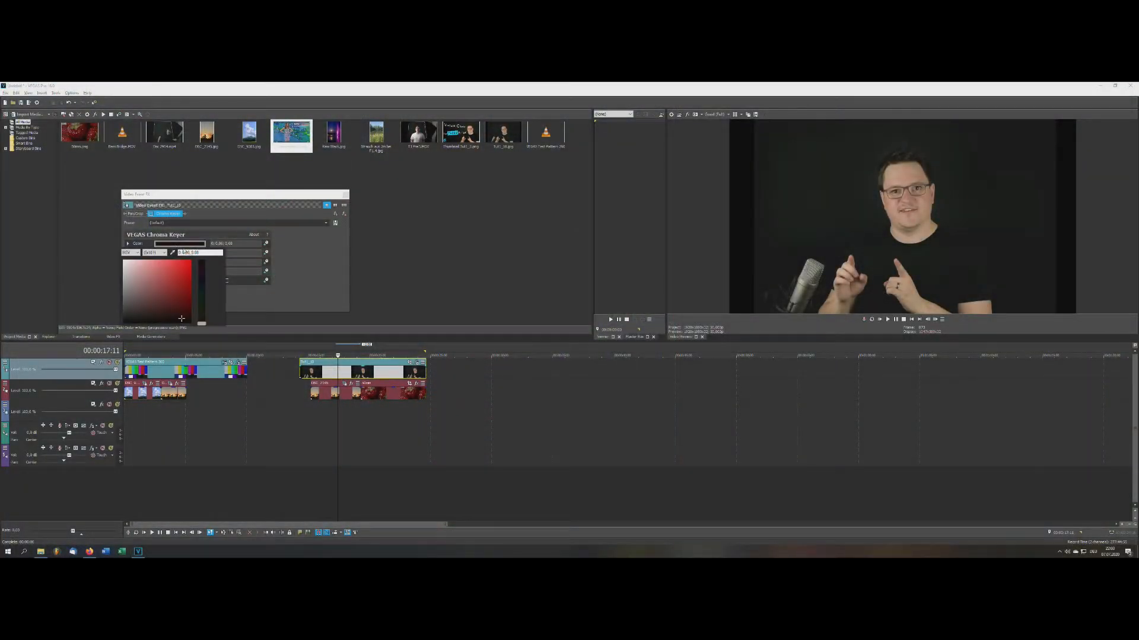
- Eyedrop the presenter's dark backdrop as the key colour, enable the keyer, and lower the low threshold to 0.109
click(809, 198)
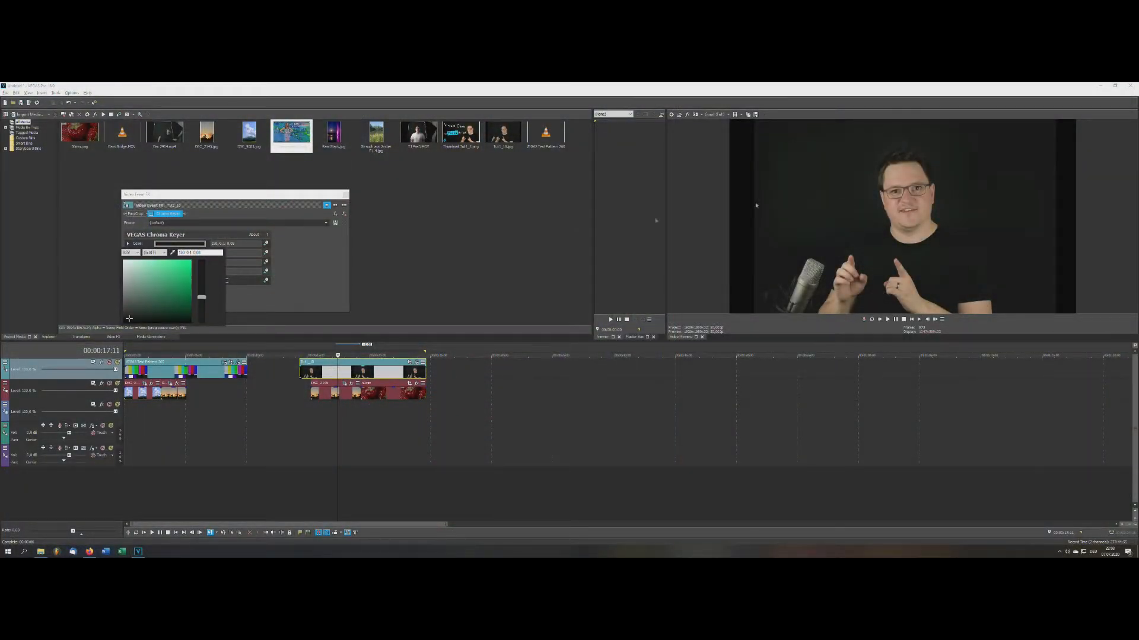
click(151, 217)
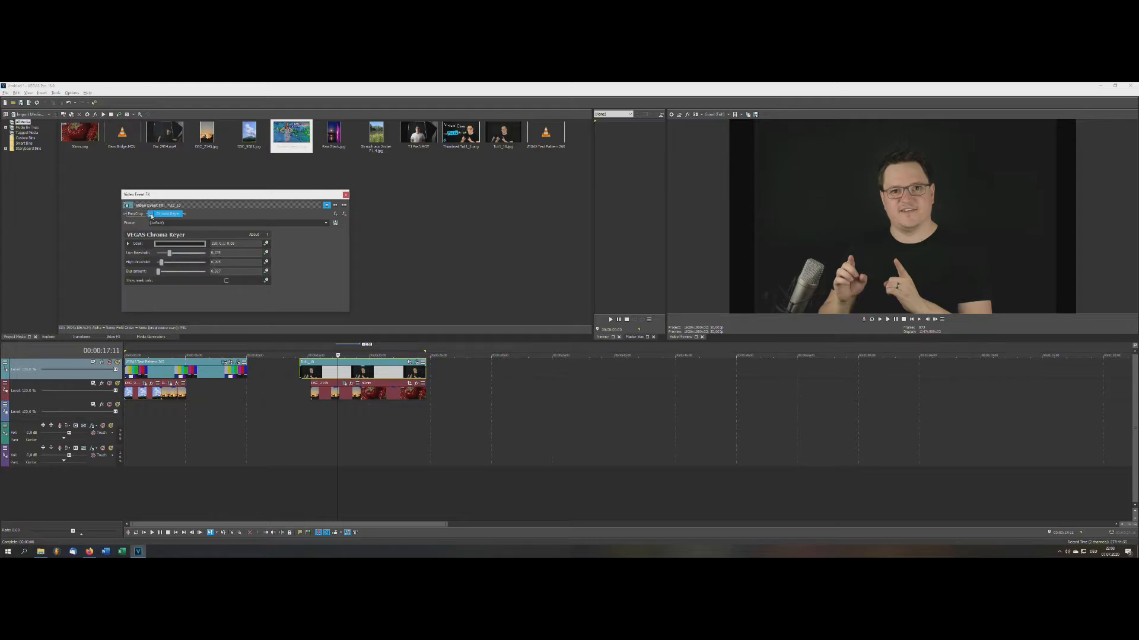
click(151, 215)
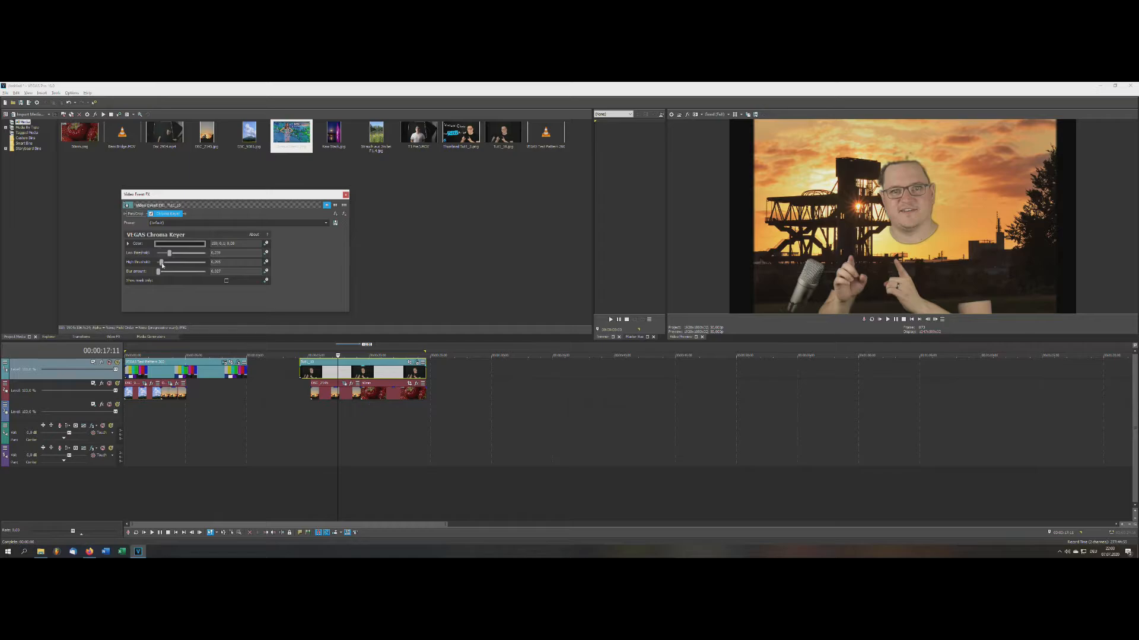
drag(168, 255, 164, 255)
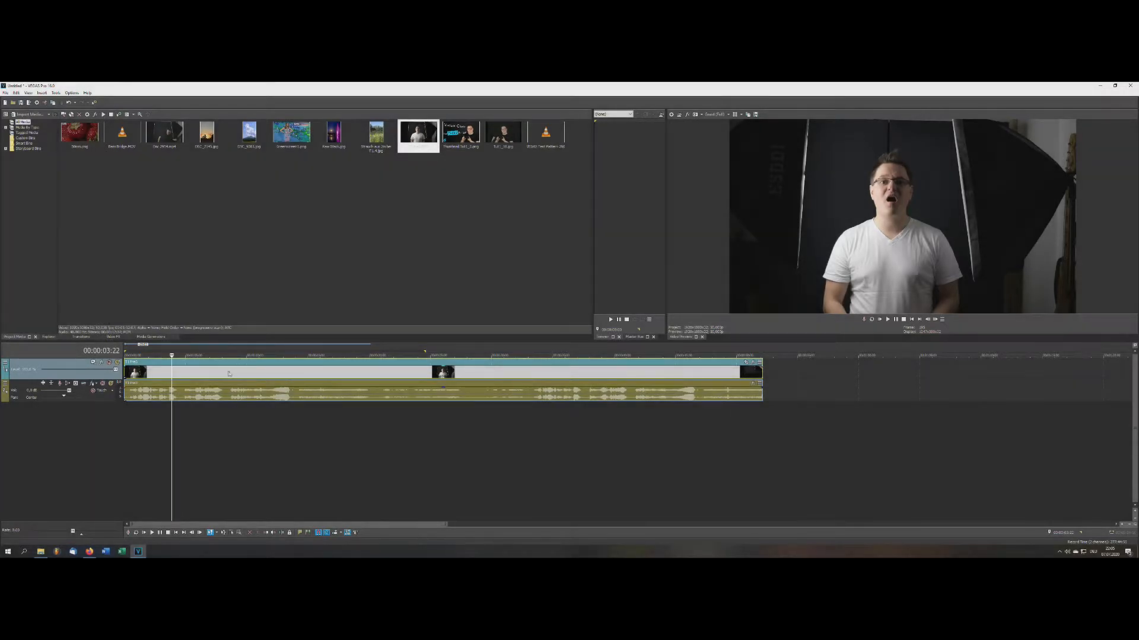
- Delete the right-hand clip and return the playhead to the presenter clip
click(228, 373)
click(260, 375)
key(Delete)
scroll(187, 419, up, 3)
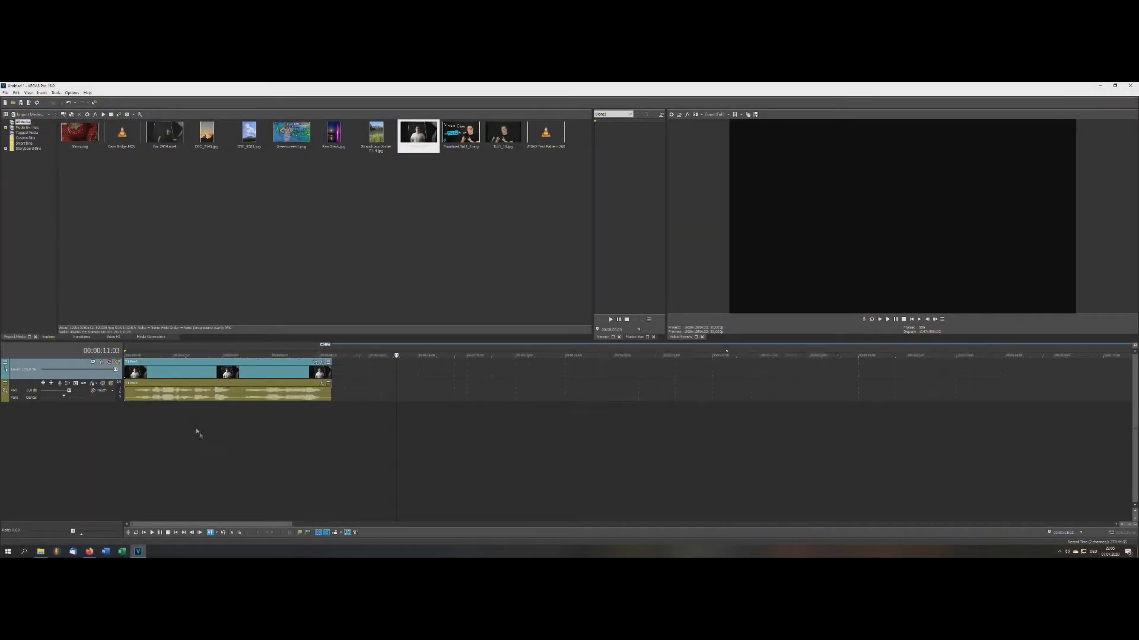
click(212, 350)
- Add VEGAS Chroma Keyer to the presenter clip and sample his dark backdrop as the key colour
click(426, 363)
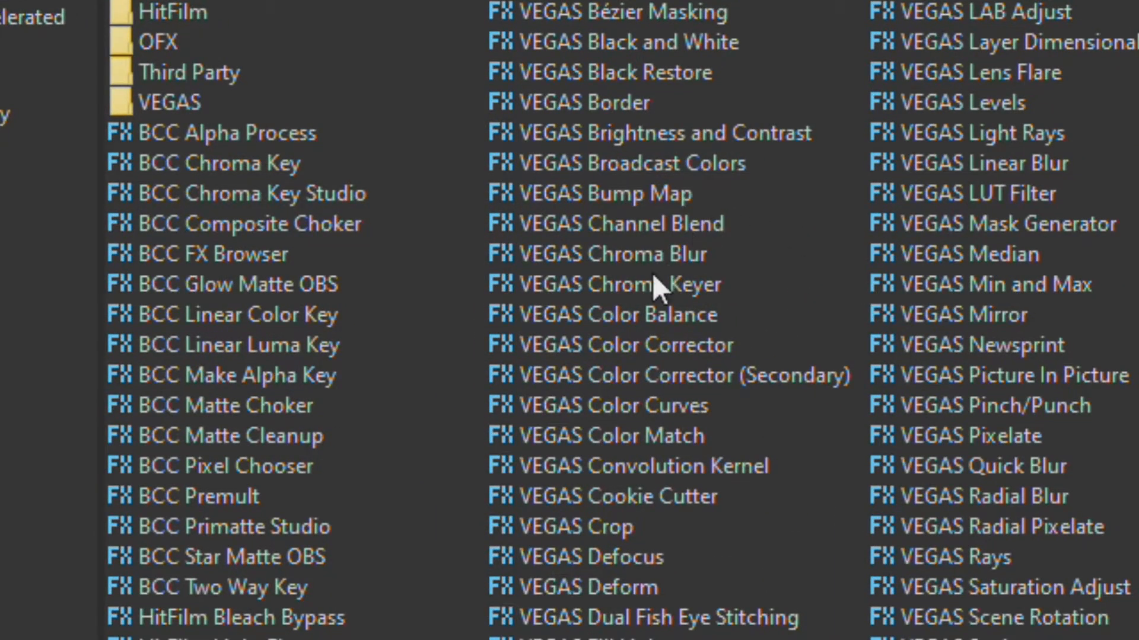
click(640, 288)
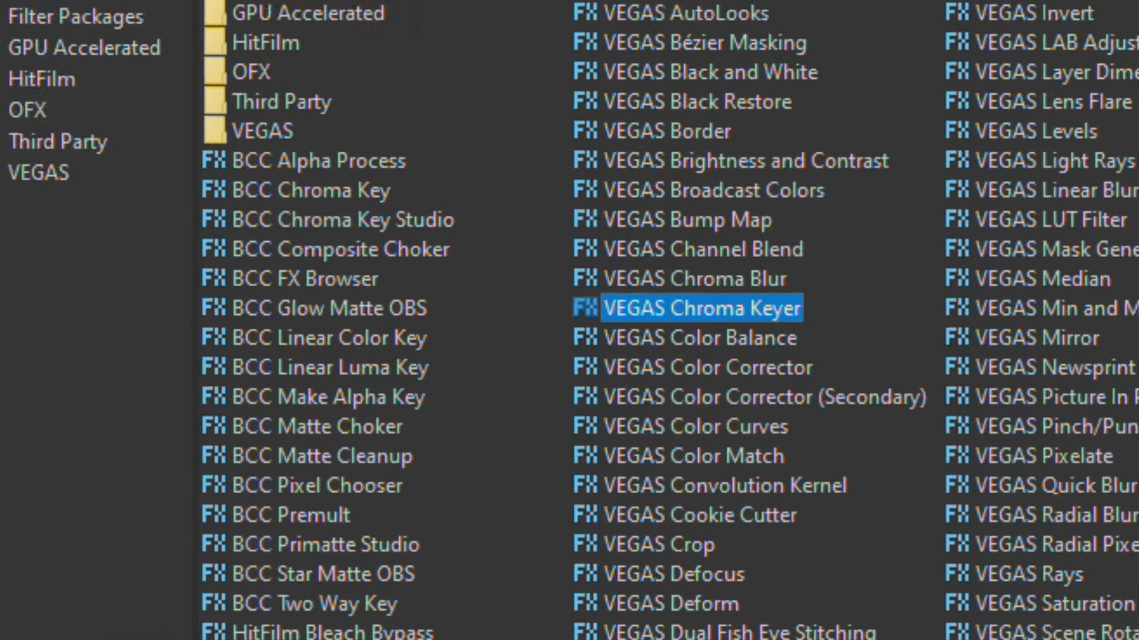
click(1127, 284)
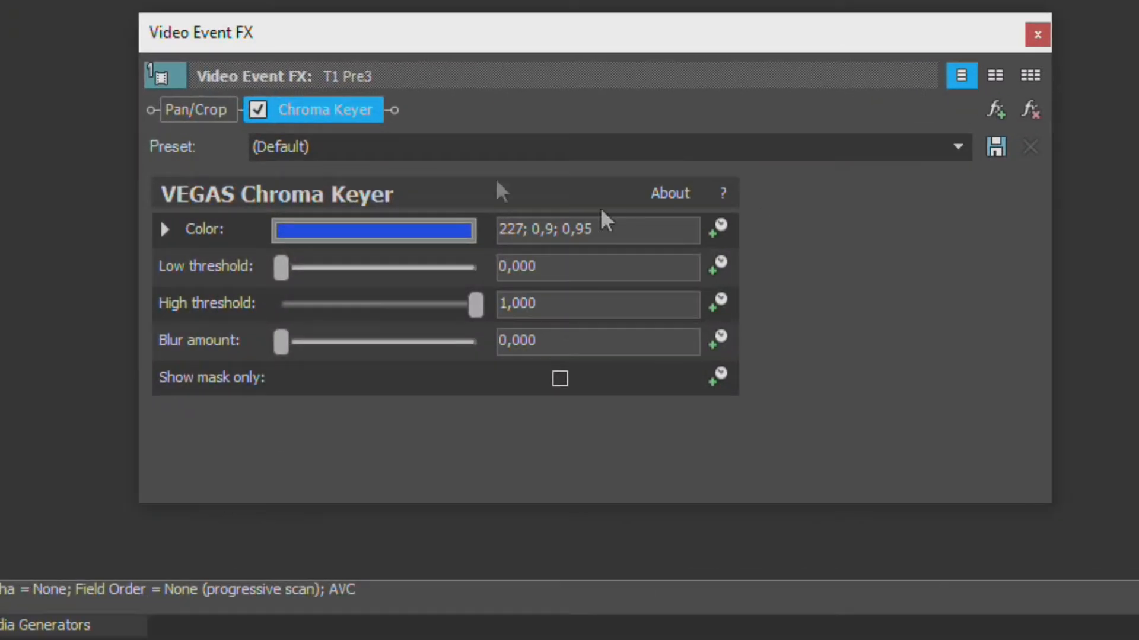
click(261, 110)
click(362, 231)
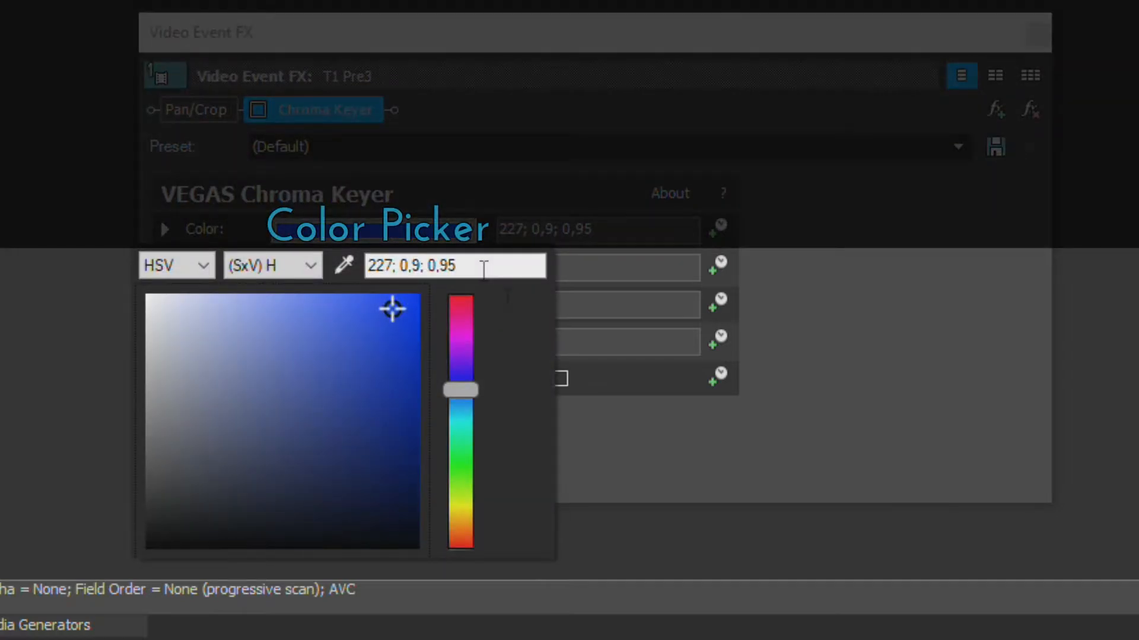
click(344, 275)
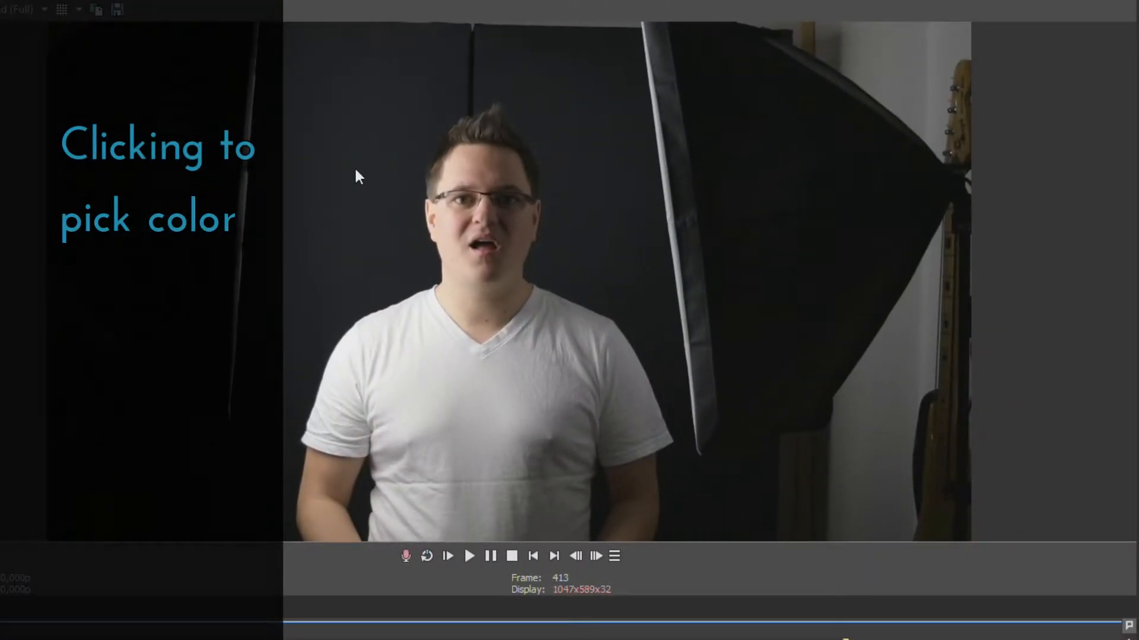
click(356, 170)
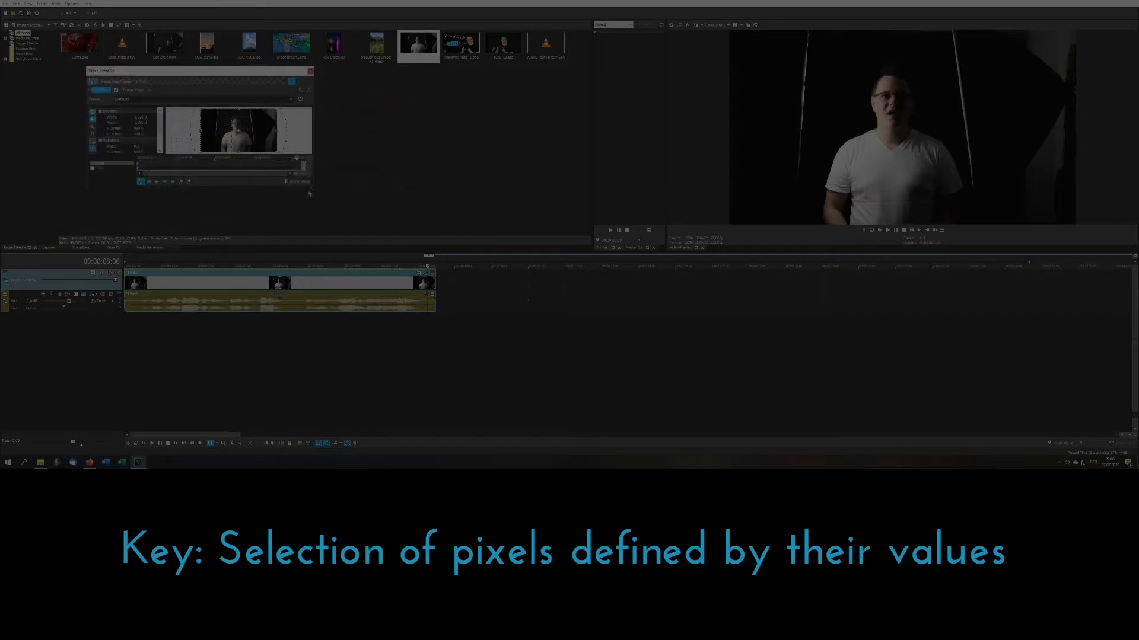
- Using Show mask only, tune the low threshold to about 0.449 and the high threshold to about 0.6
drag(309, 193, 499, 323)
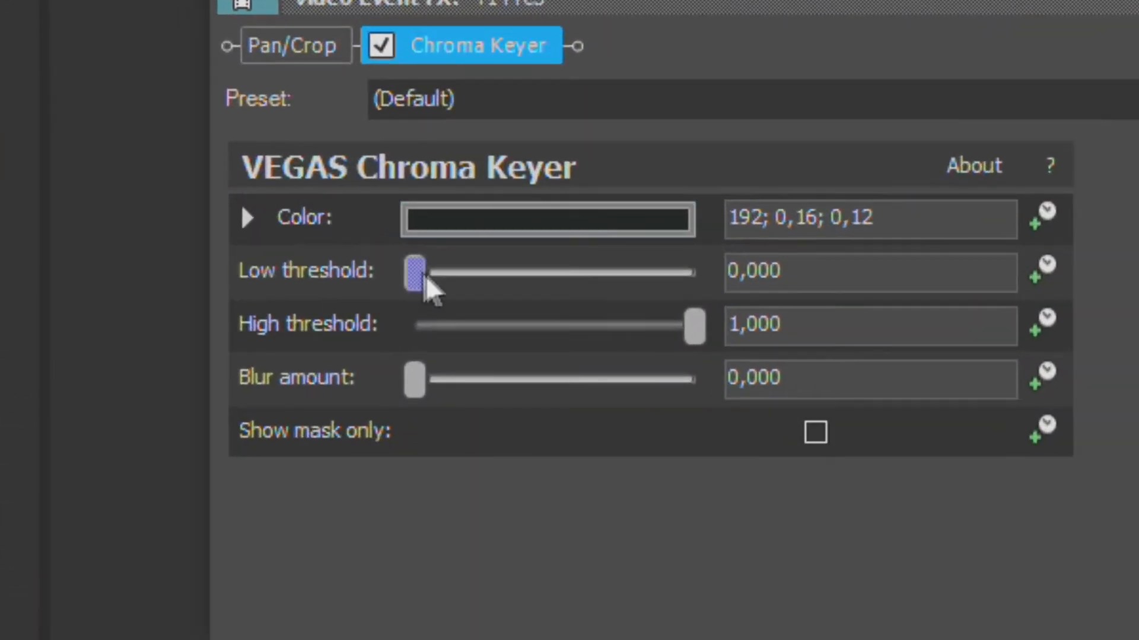
drag(226, 237, 243, 237)
click(414, 313)
drag(452, 273, 543, 274)
drag(694, 325, 628, 328)
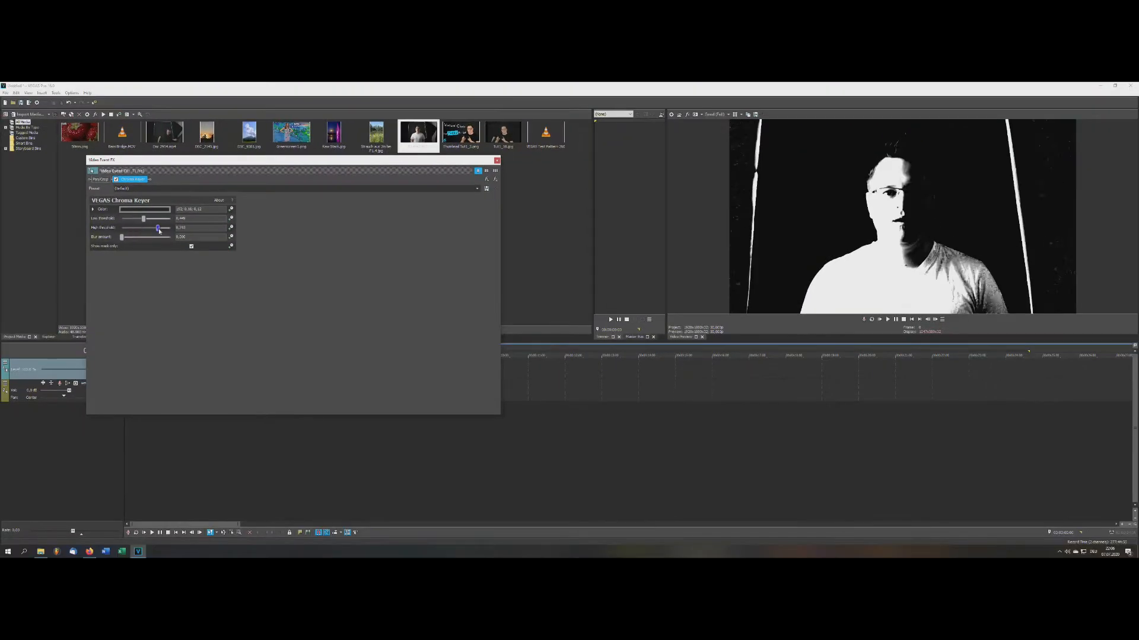
drag(159, 230, 143, 231)
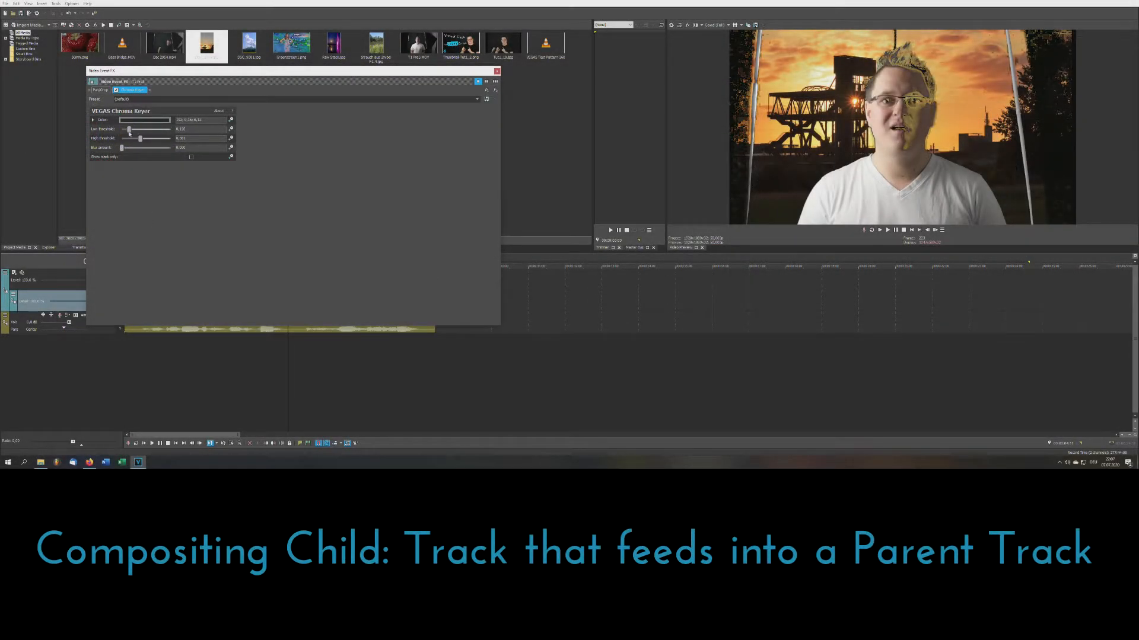
drag(129, 129, 131, 139)
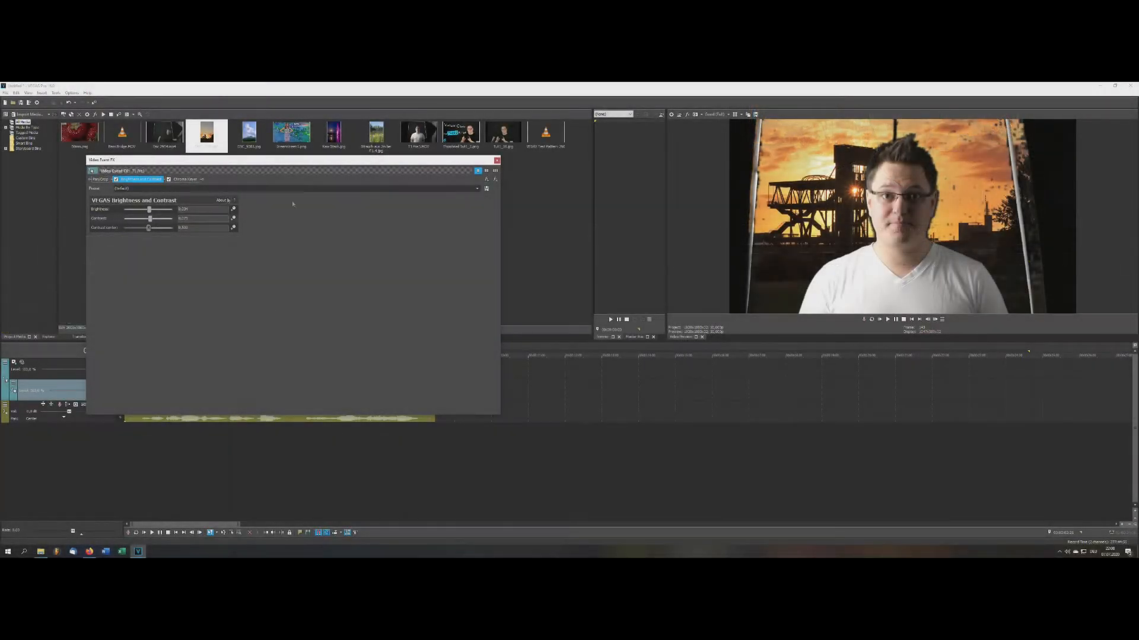
- Add VEGAS Color Corrector and tint the presenter's shadows with the Low colour wheel
click(486, 179)
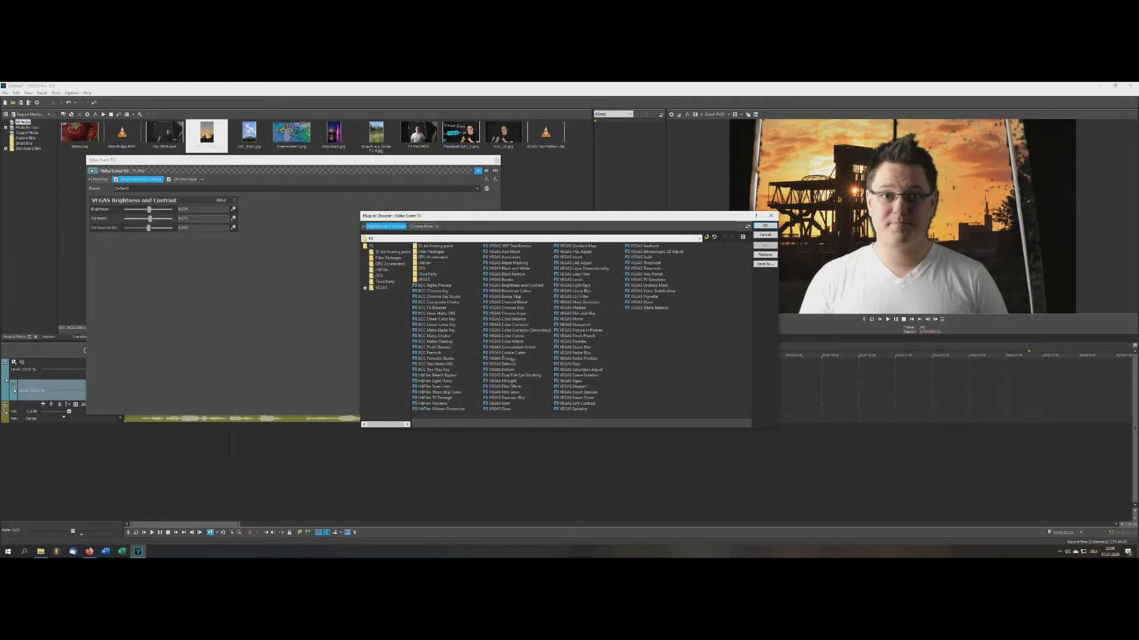
double_click(519, 325)
drag(175, 247, 176, 252)
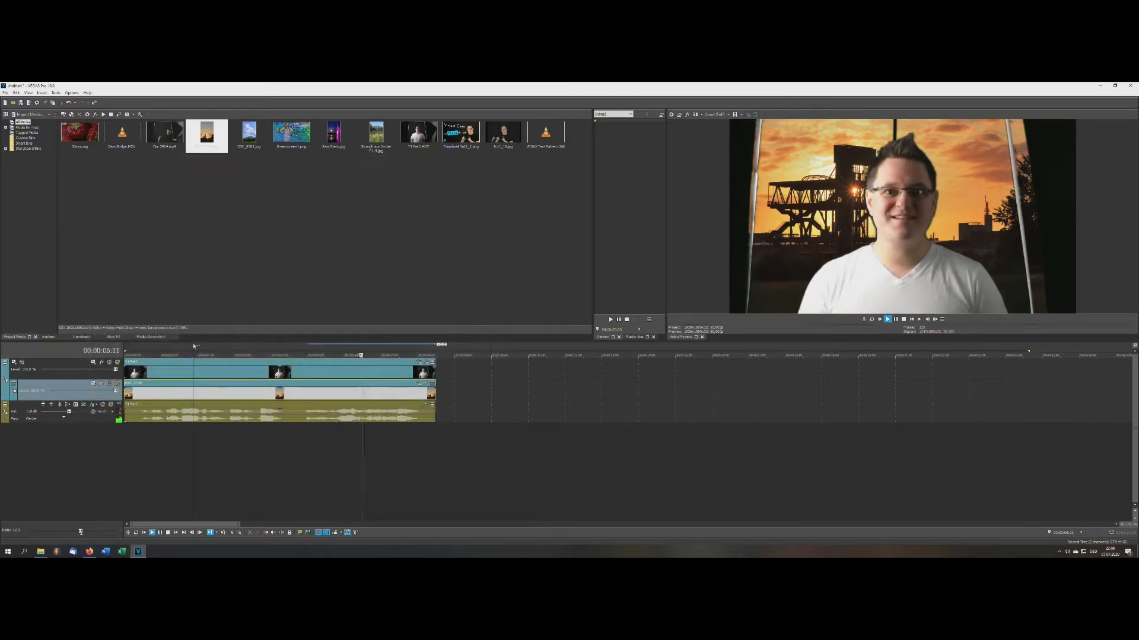
- Stop playback and check the key at 00:00:04:18, 00:00:04:05 and 00:00:00:22
key(space)
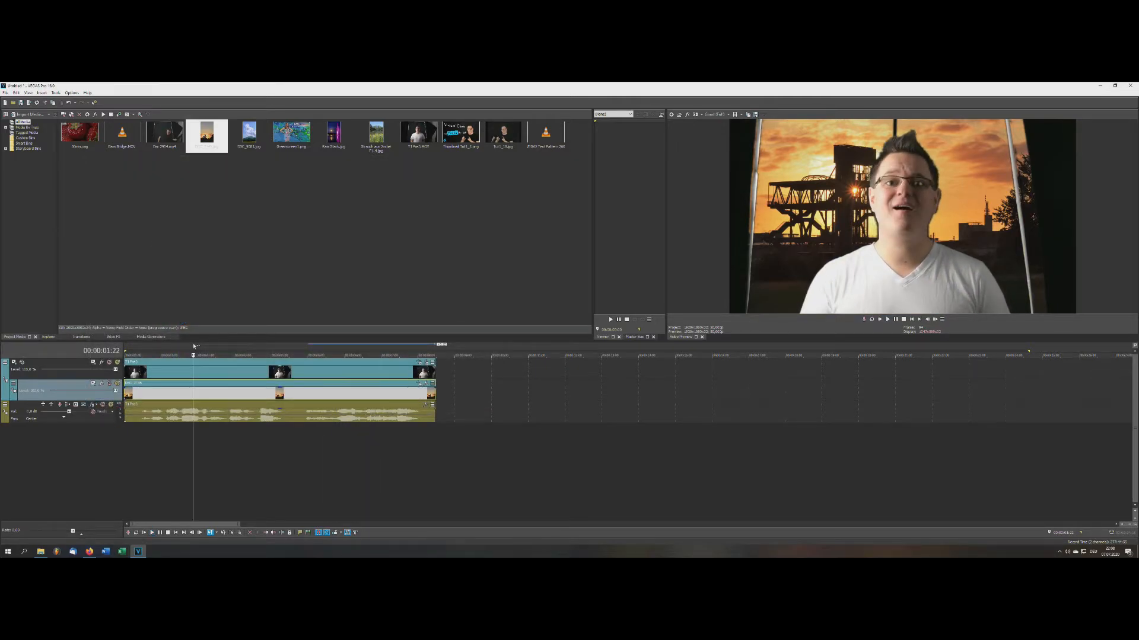
click(297, 348)
click(280, 351)
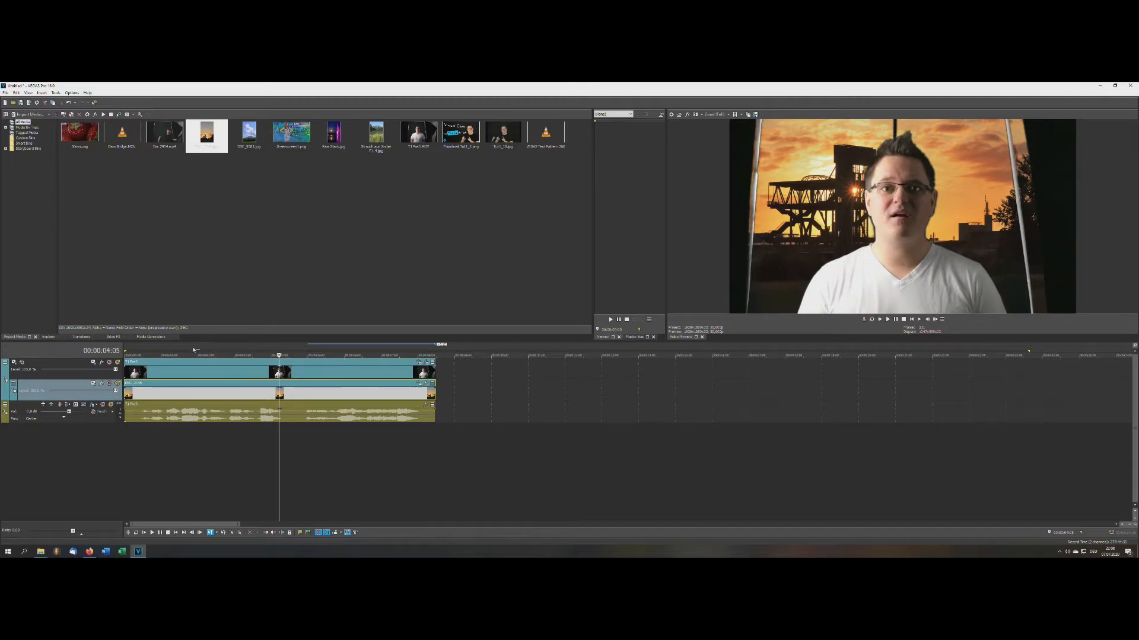
click(142, 349)
click(157, 350)
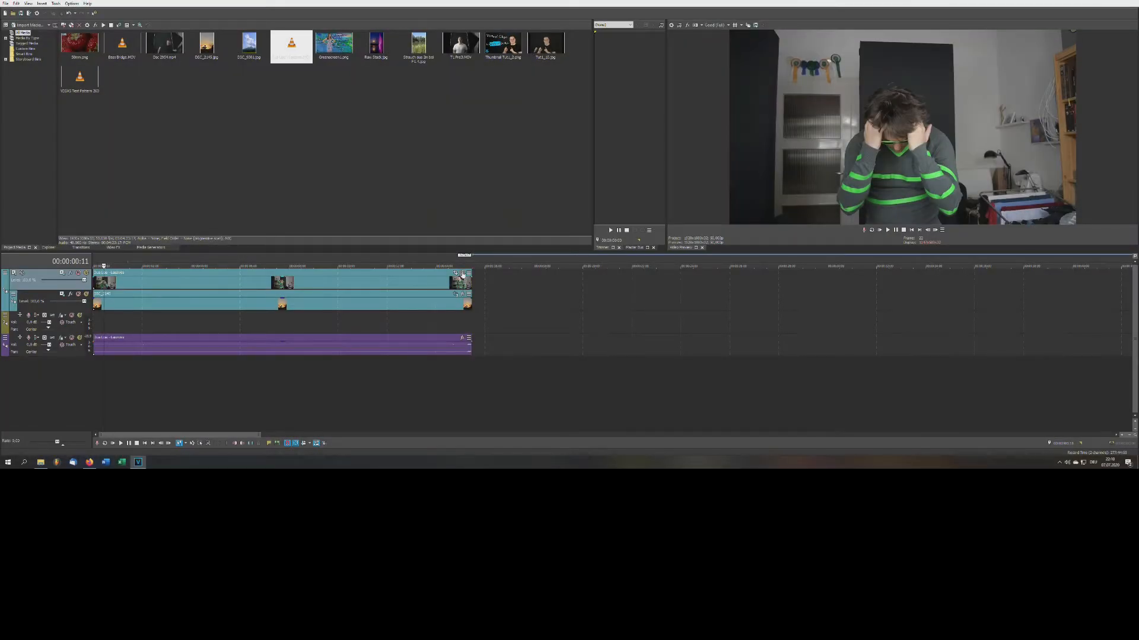
- Add the Chroma Keyer to the clip and sample the green tape as the key colour
click(463, 275)
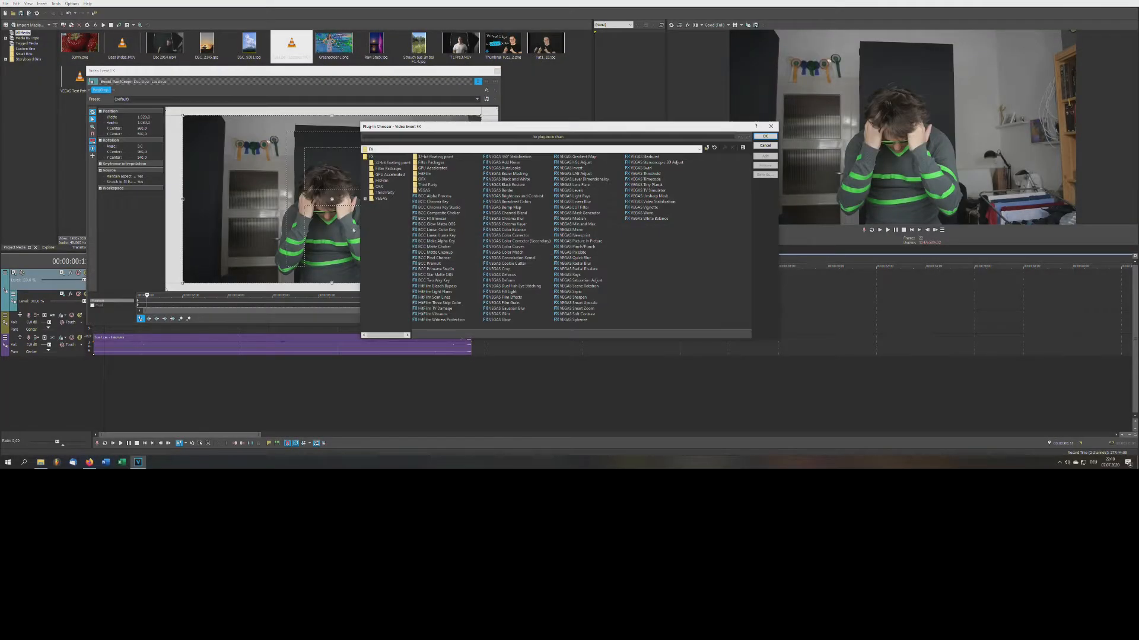
double_click(513, 225)
key(Return)
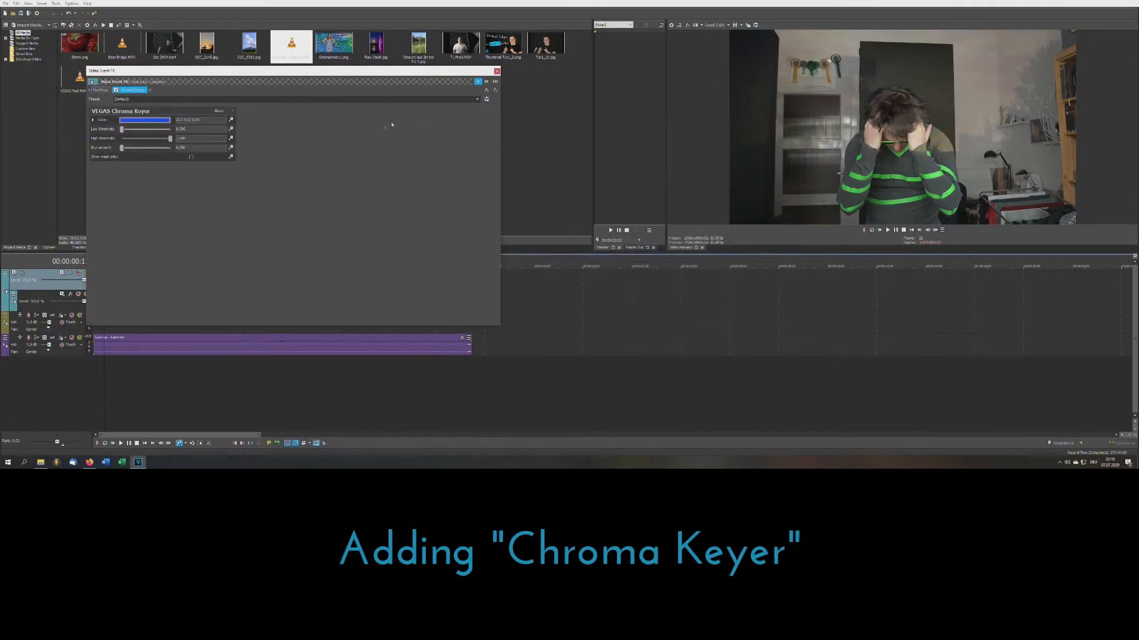
click(145, 120)
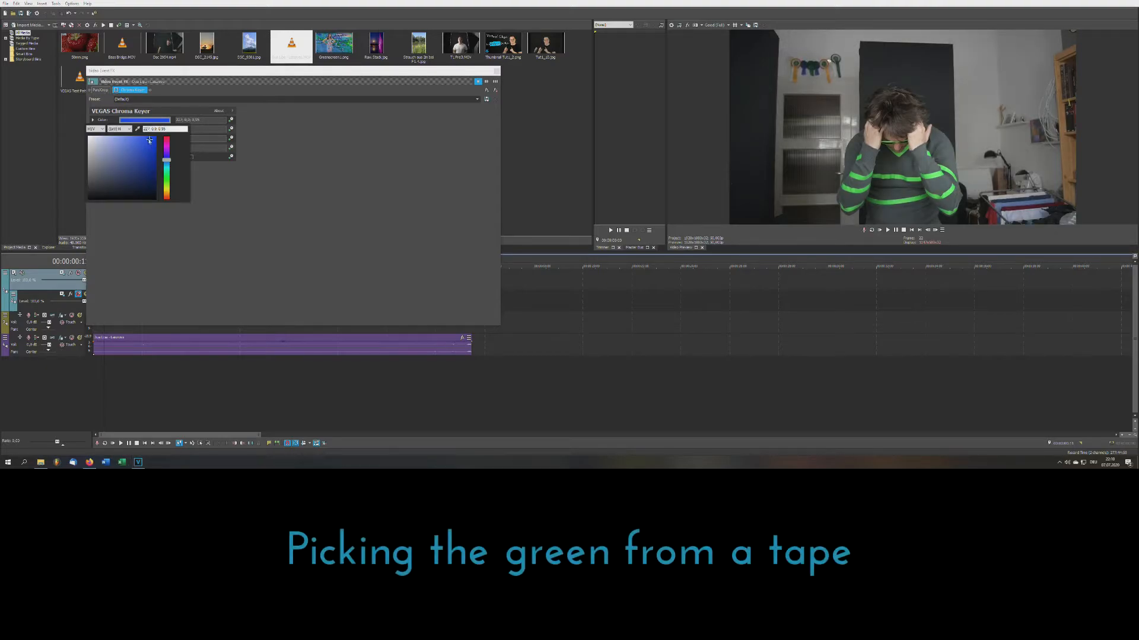
click(897, 177)
click(118, 92)
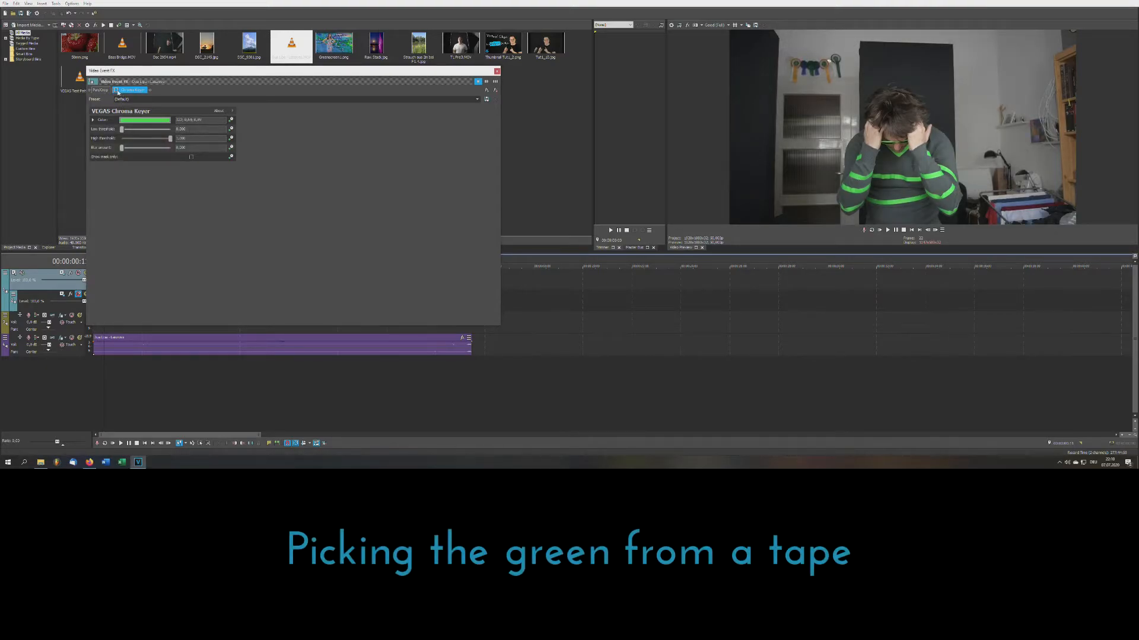
- Set low threshold 0.142 and high threshold 0.500 using the mask preview, then close the settings
click(191, 156)
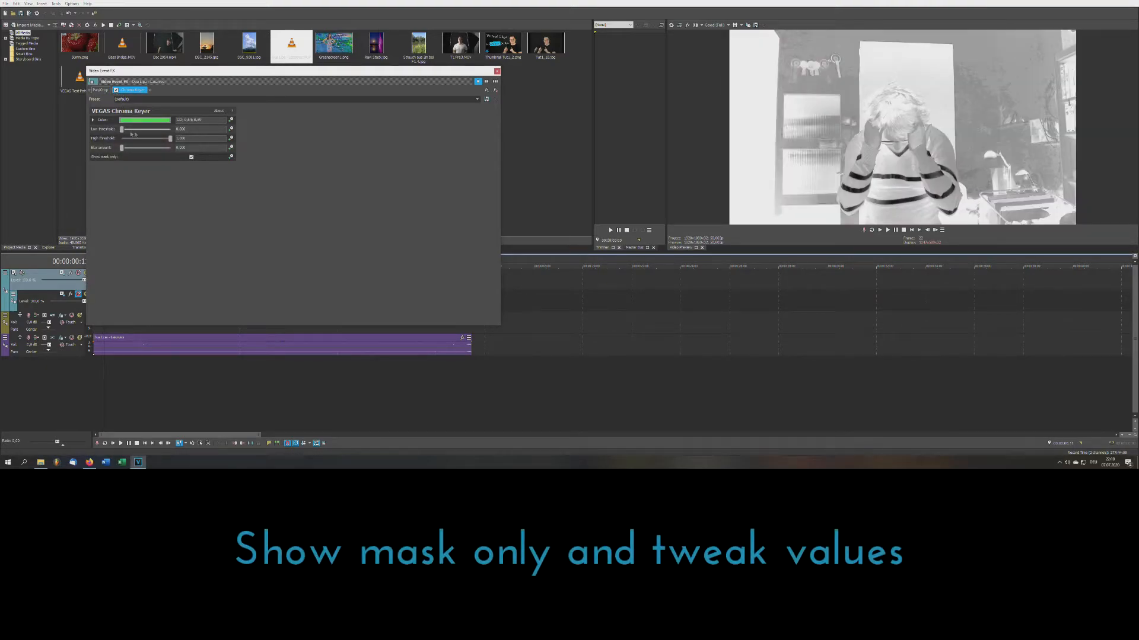
drag(123, 129, 147, 143)
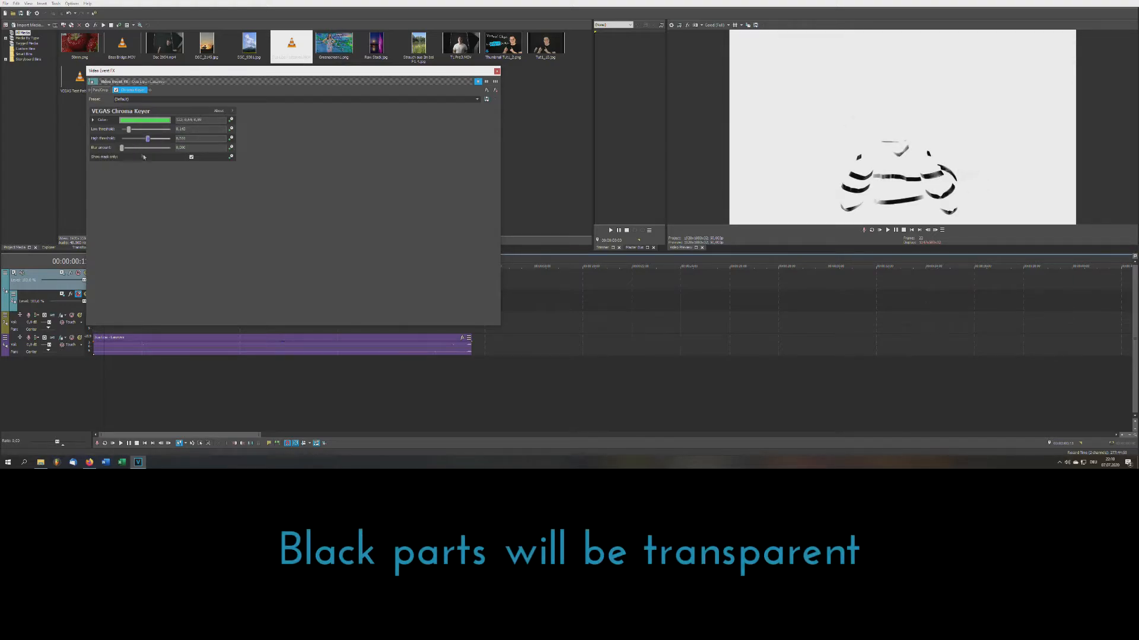
click(191, 157)
click(497, 71)
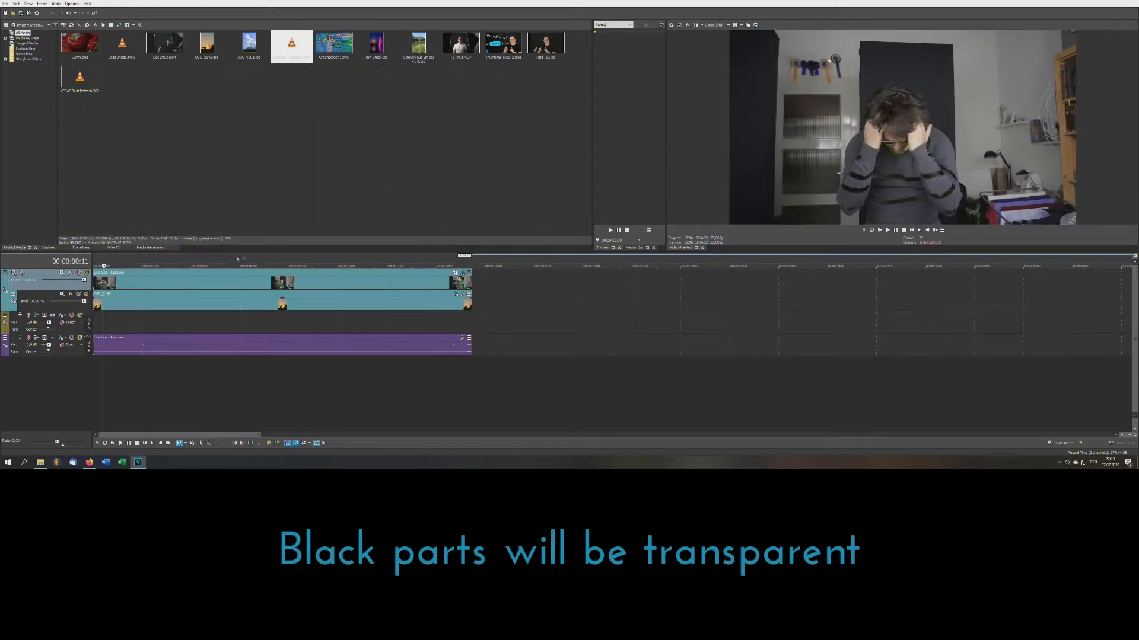
click(109, 266)
click(466, 368)
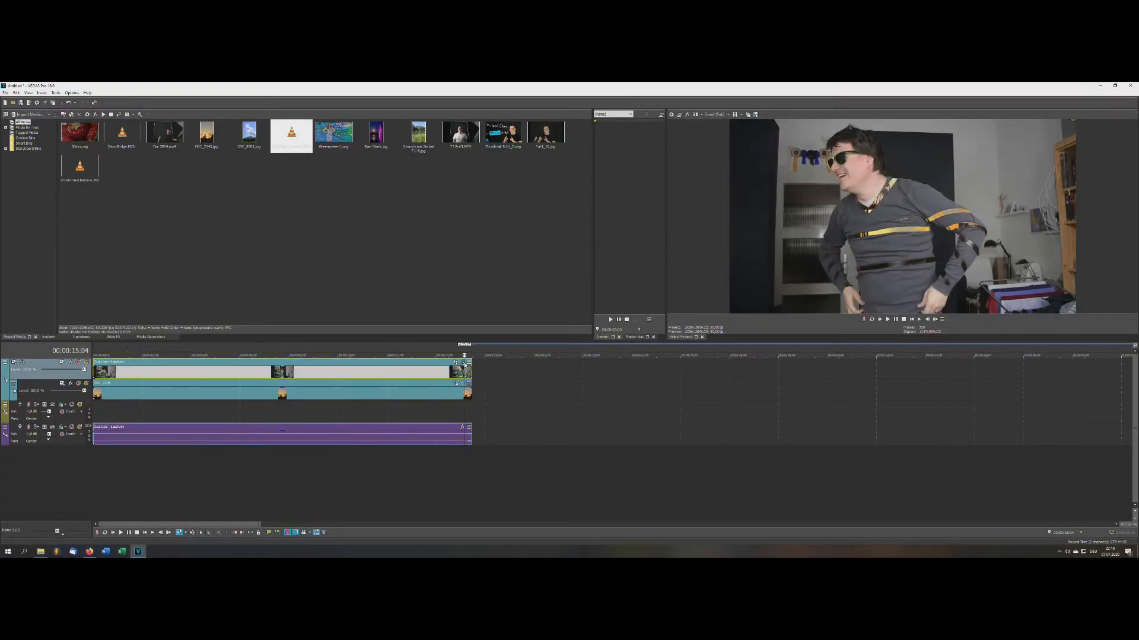
- Add VEGAS Invert to the upper clip and play back the glowing stripes on black
click(463, 363)
click(191, 247)
double_click(571, 257)
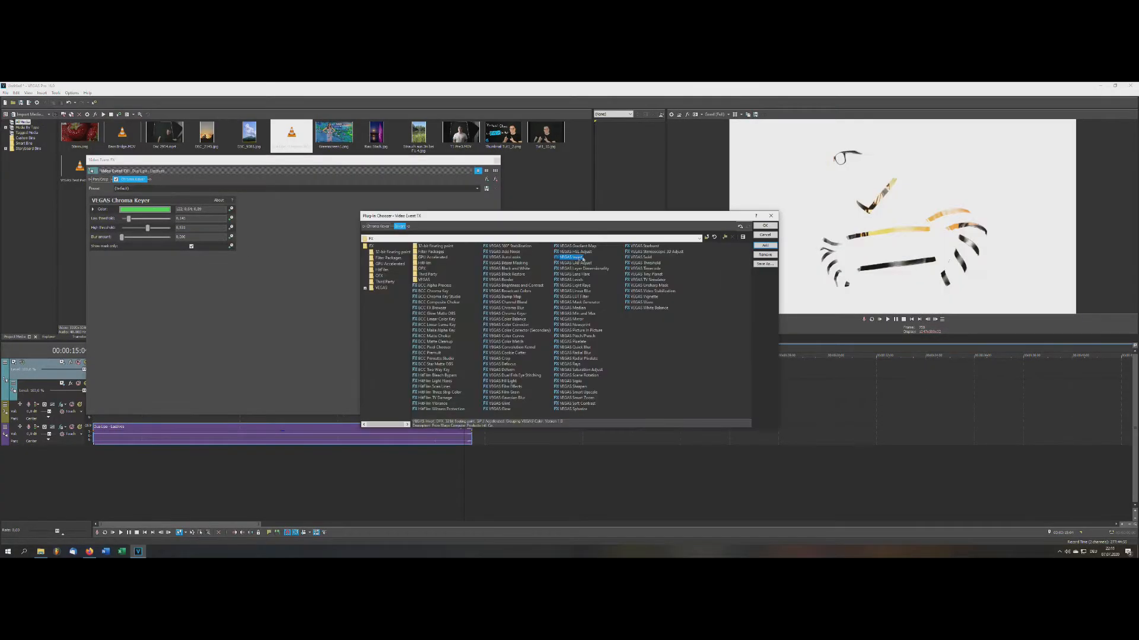
click(765, 226)
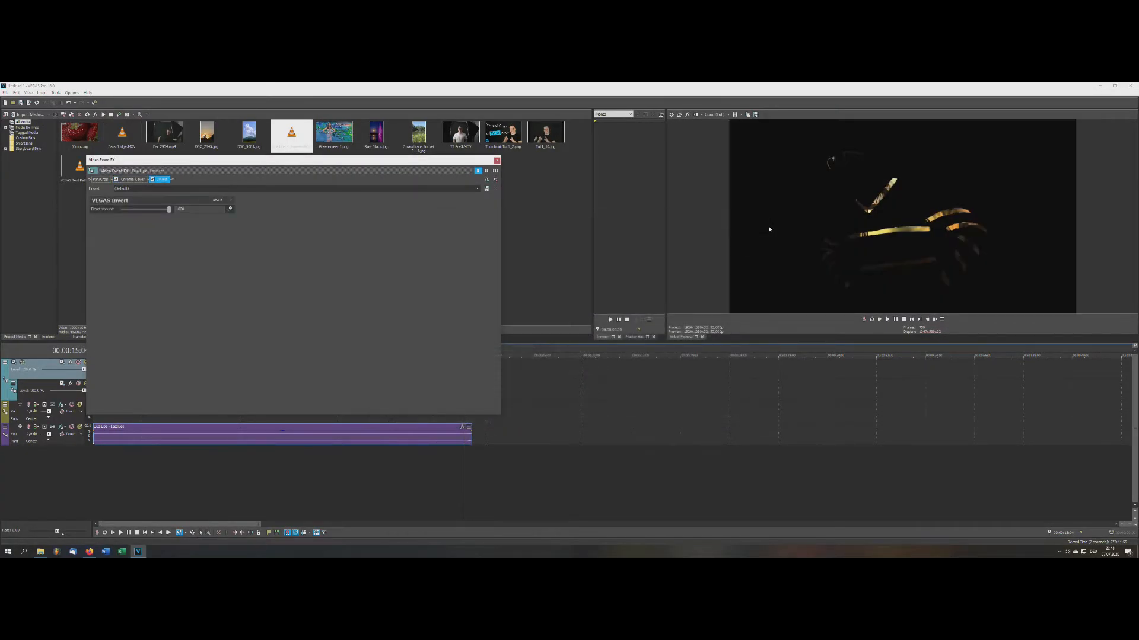
click(497, 160)
click(170, 345)
key(space)
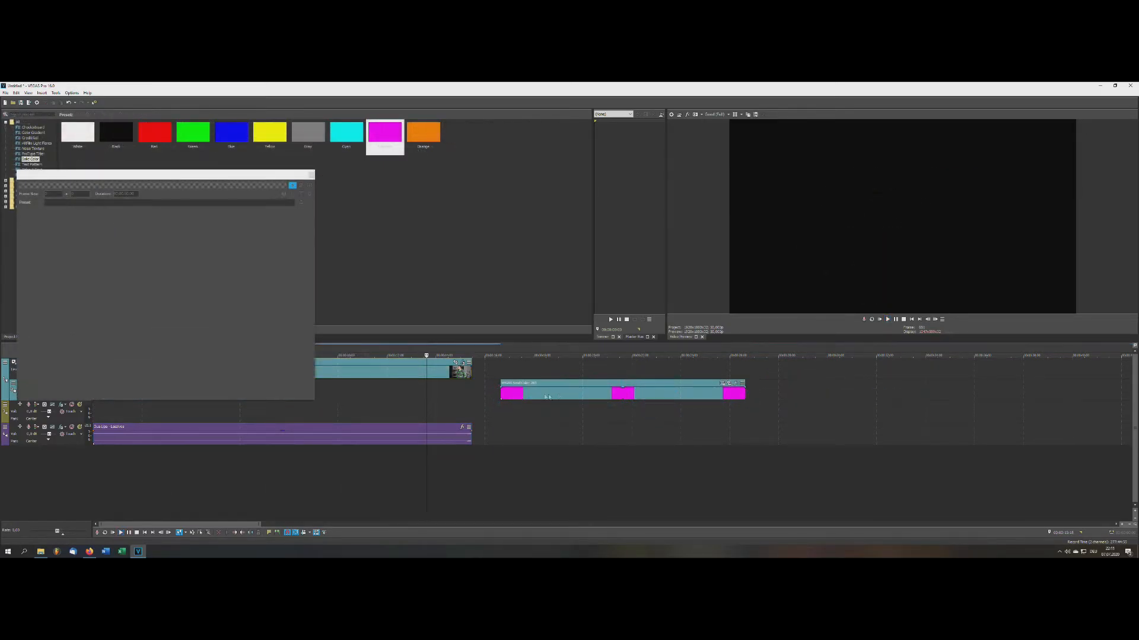
- Move the magenta solid-colour clip to the timeline start and extend it to the video's length
drag(307, 391, 119, 393)
click(311, 175)
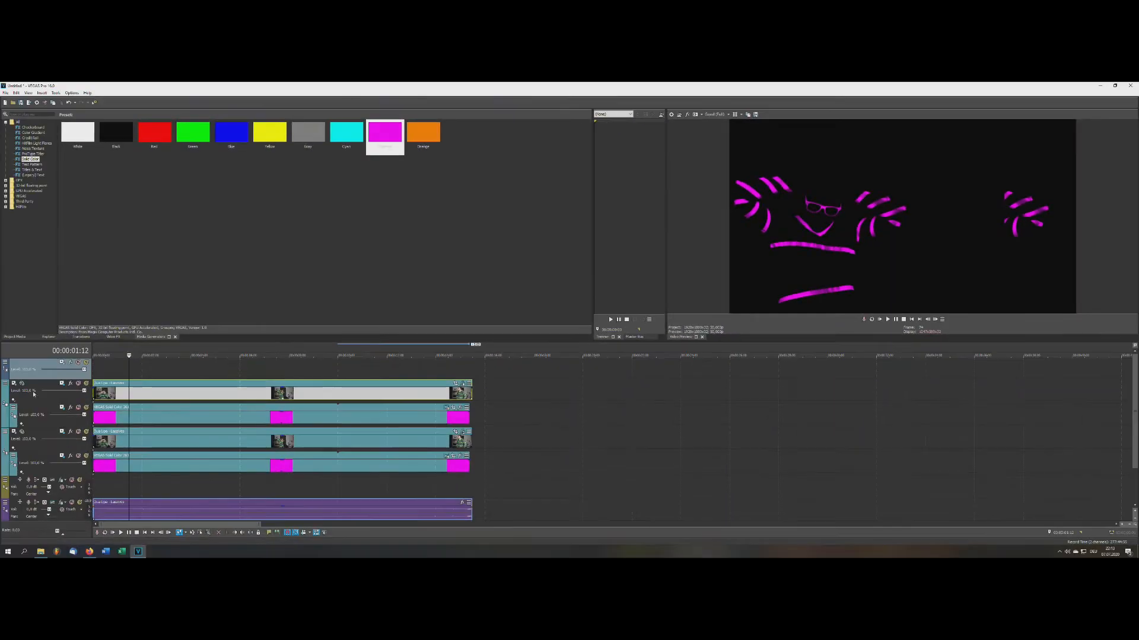
- Make tracks 2 through 5 compositing children of their parent tracks
right_click(6, 387)
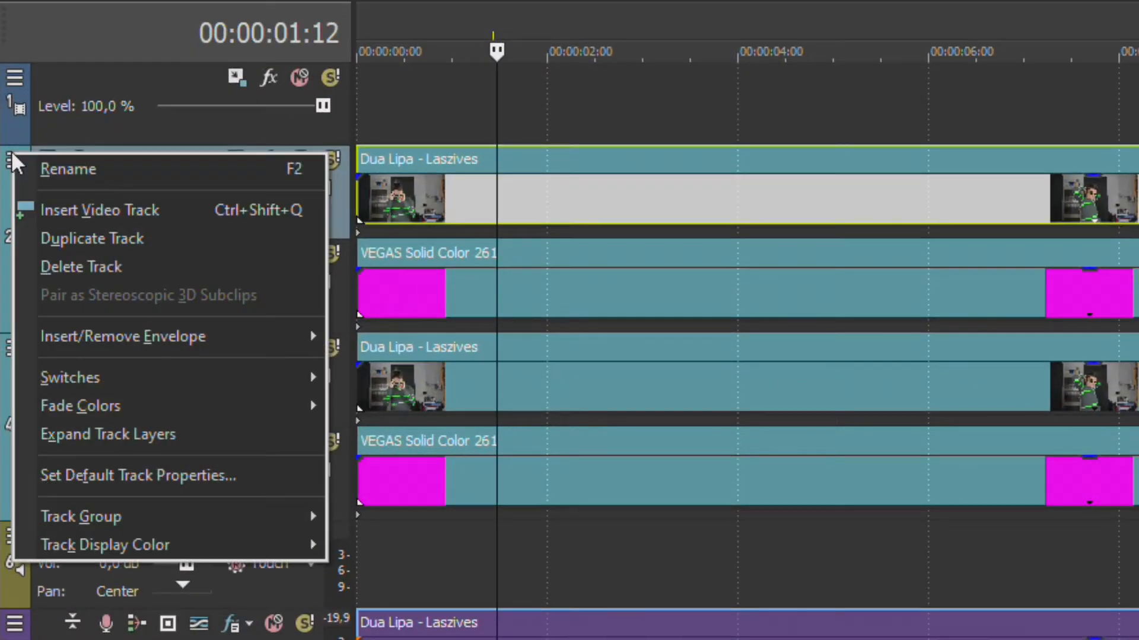
click(6, 384)
click(107, 335)
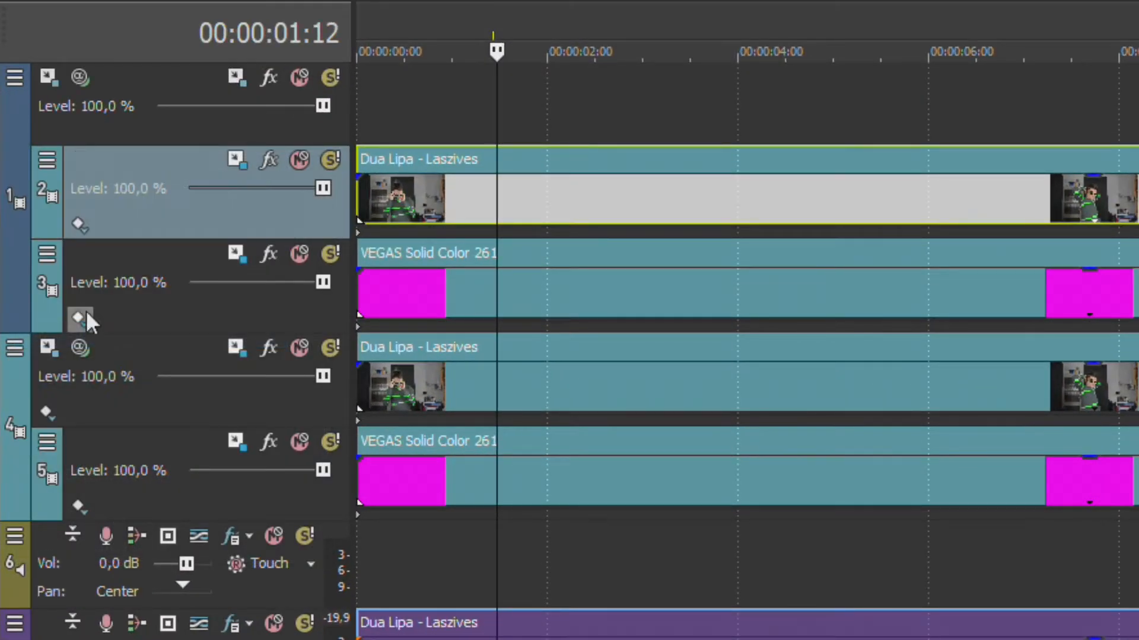
click(45, 248)
click(165, 426)
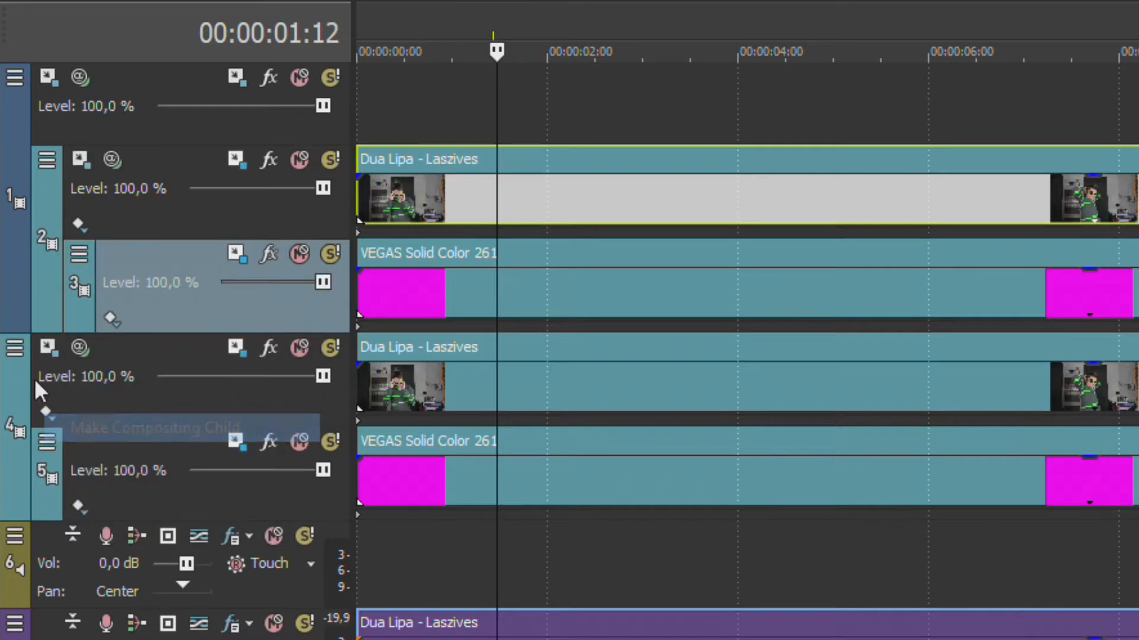
click(14, 348)
click(65, 522)
click(48, 441)
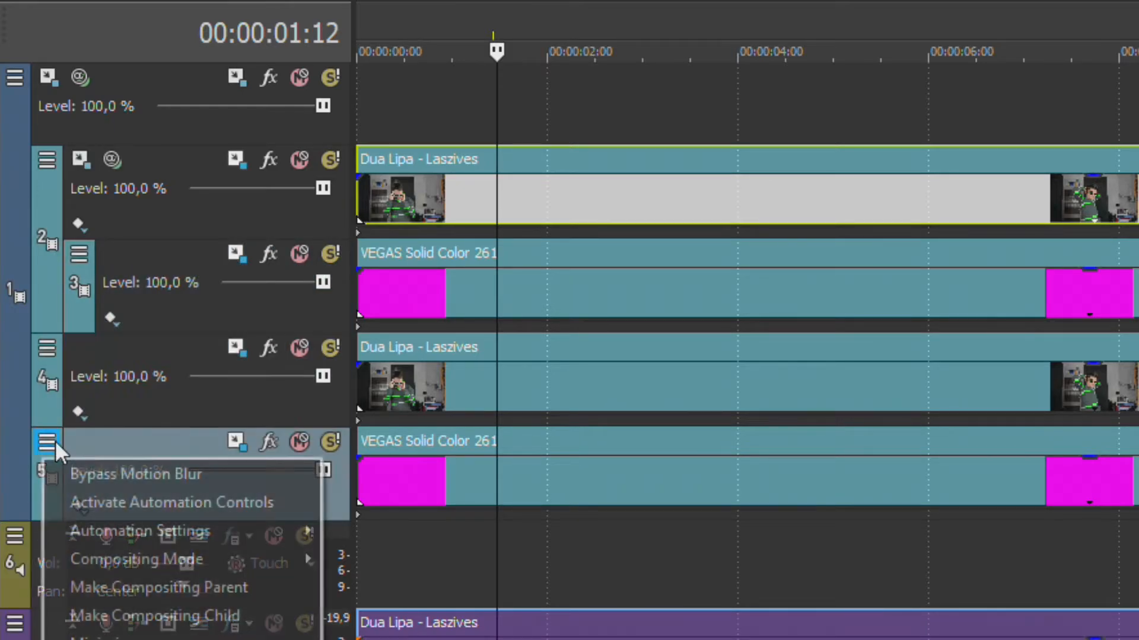
click(172, 616)
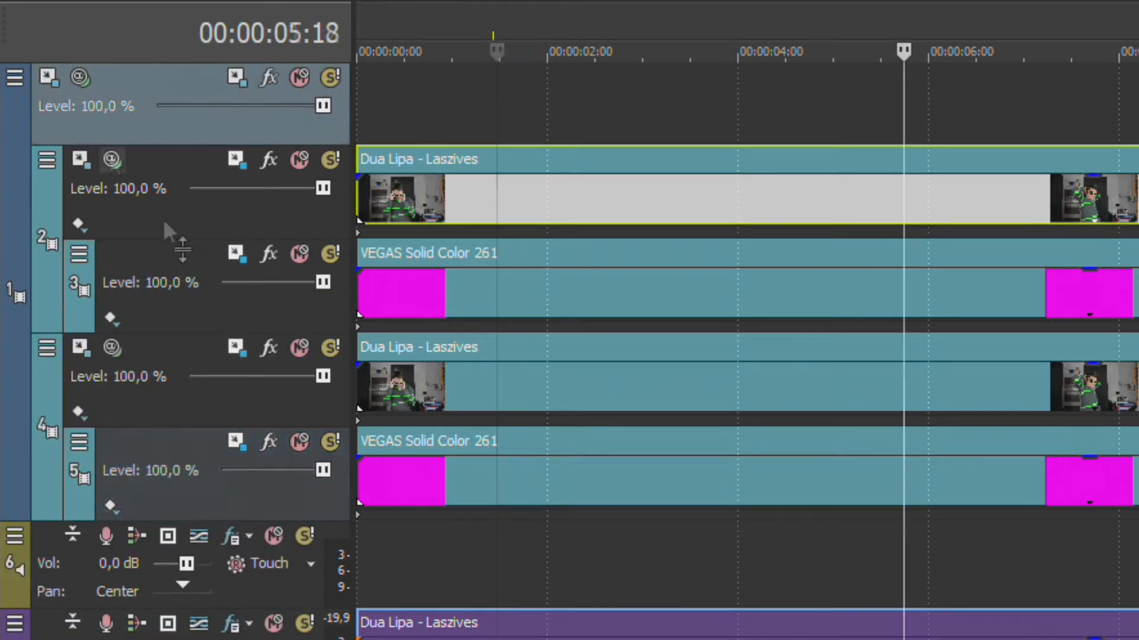
- Set tracks 2 and 4 to Lighten compositing mode and play from about 3 seconds
click(113, 159)
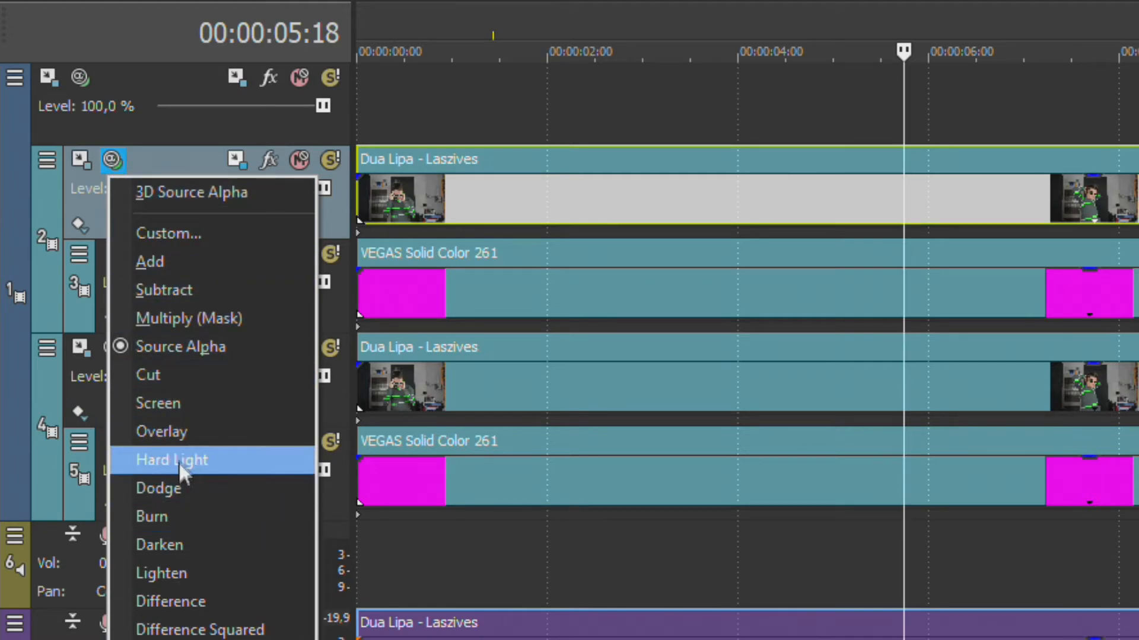
click(180, 568)
click(111, 347)
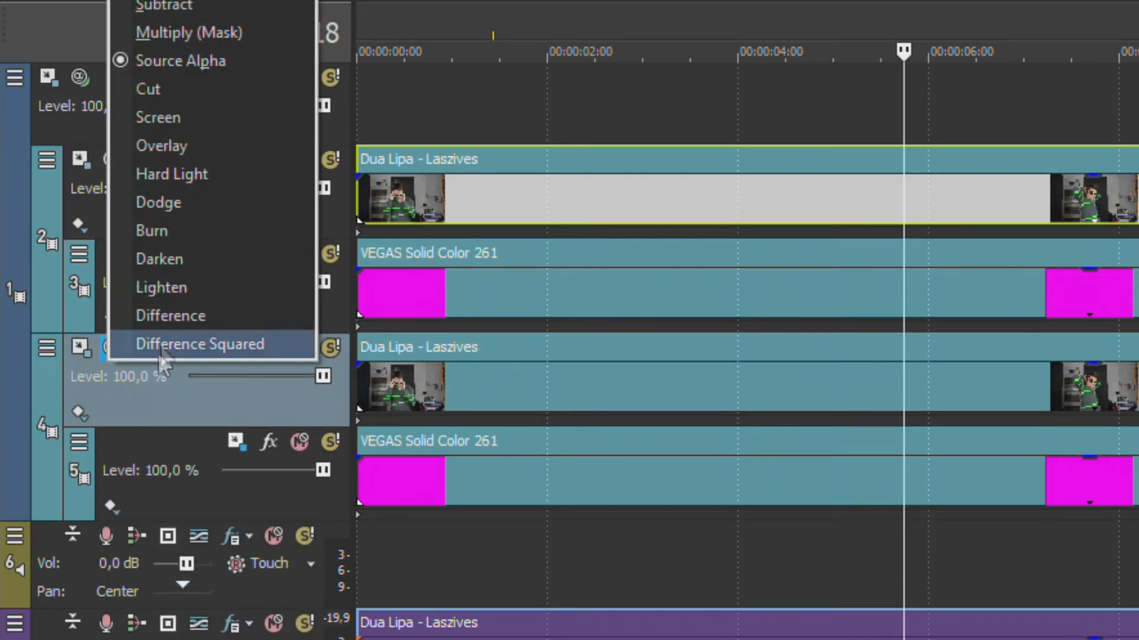
click(162, 288)
click(670, 34)
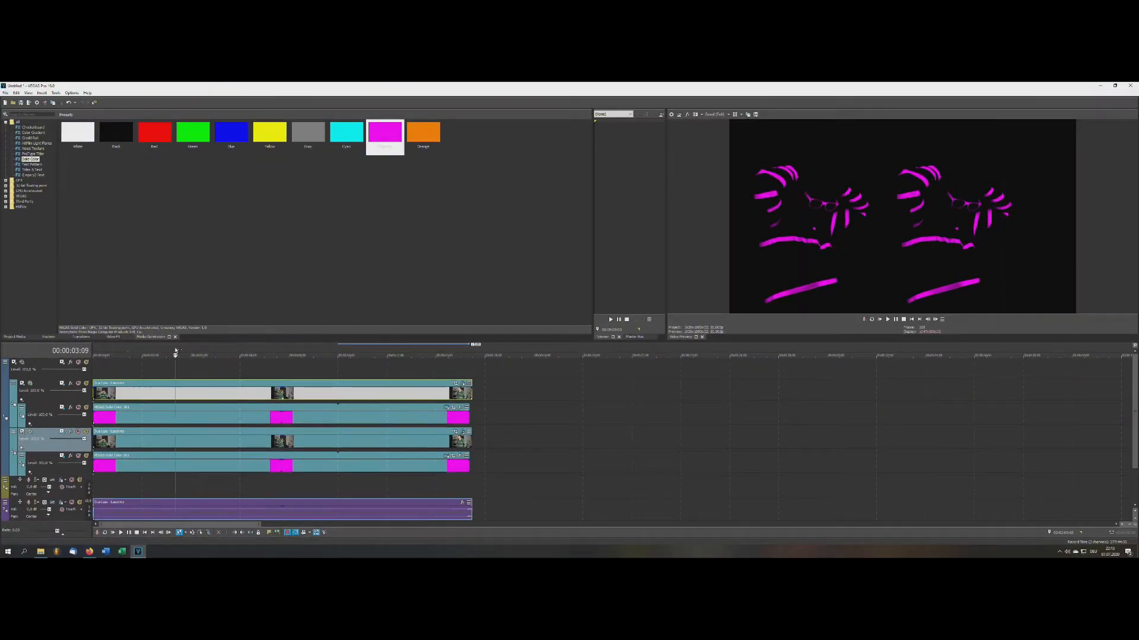
key(space)
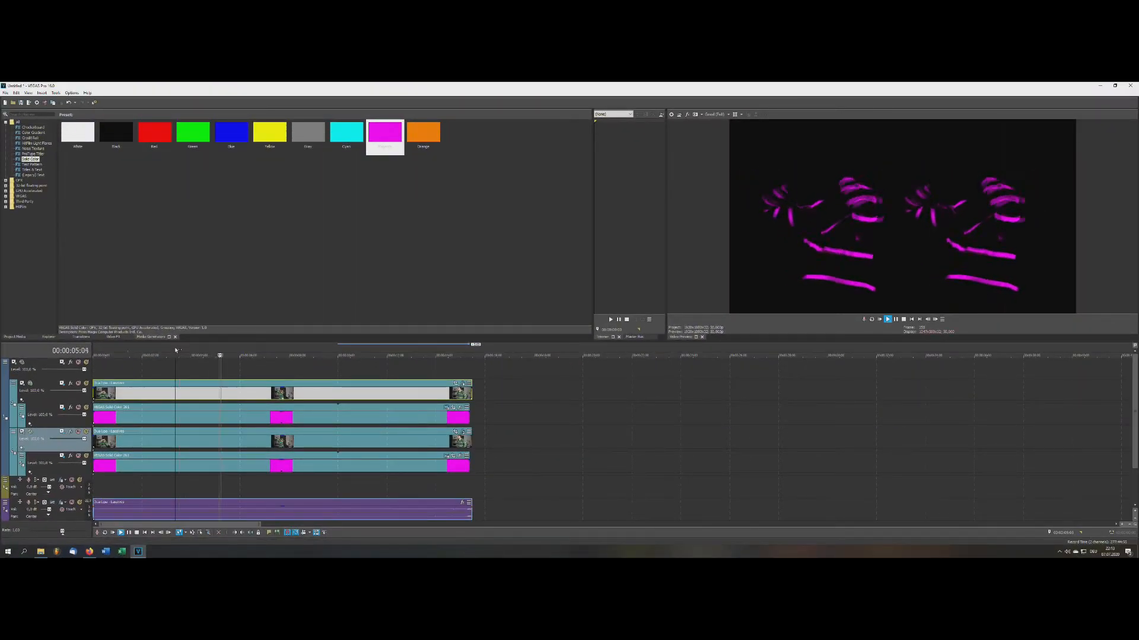